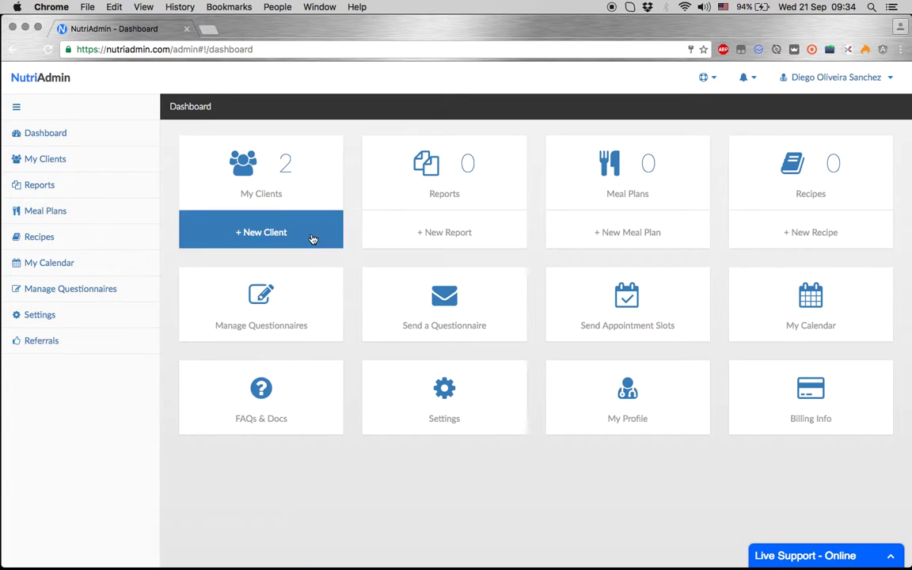
Open the working schedule settings at the default schedule's weekday hours
left_click(452, 421)
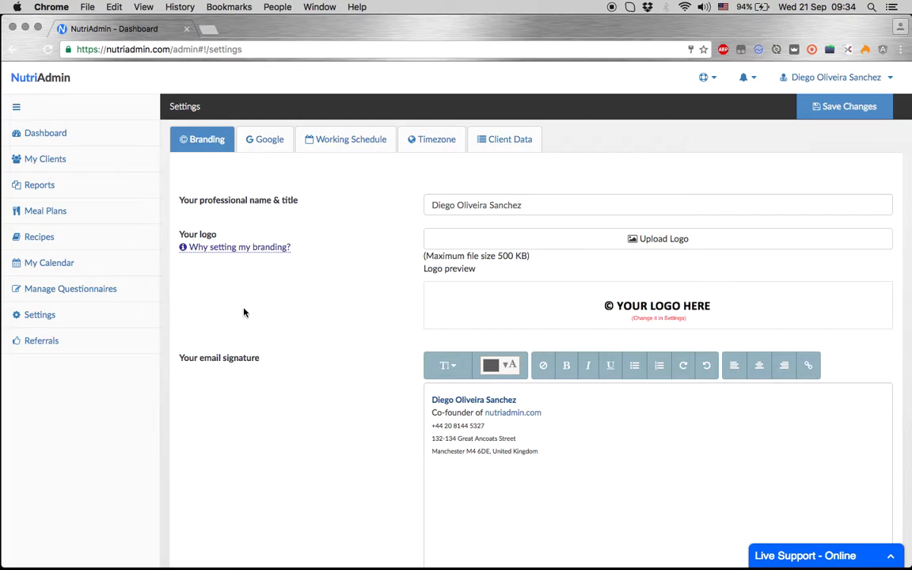
left_click(331, 143)
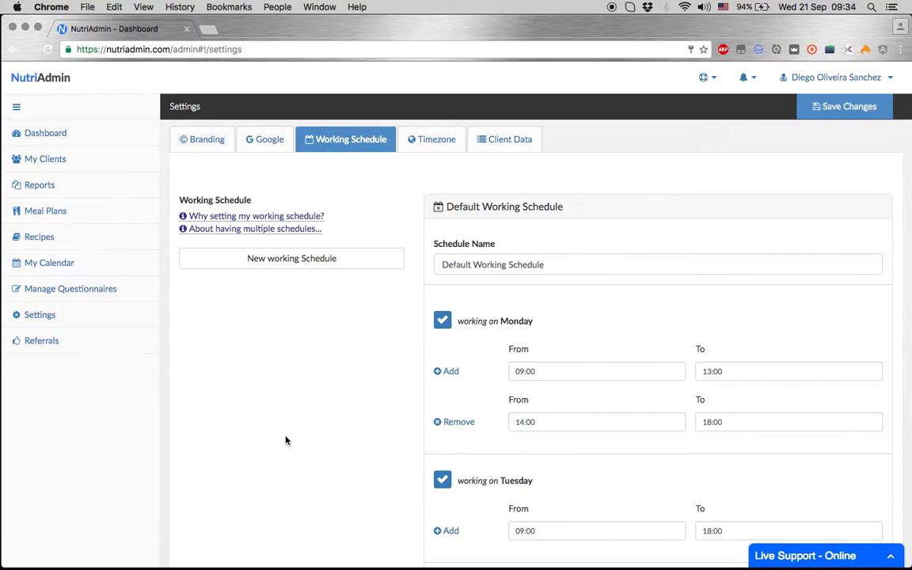
scroll(299, 404, "down", 2)
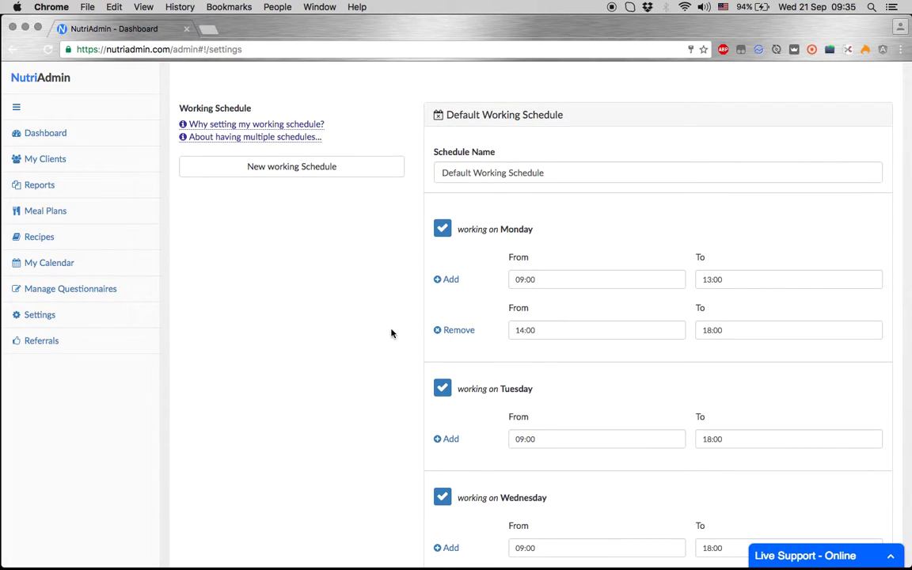
scroll(392, 333, "down", 6)
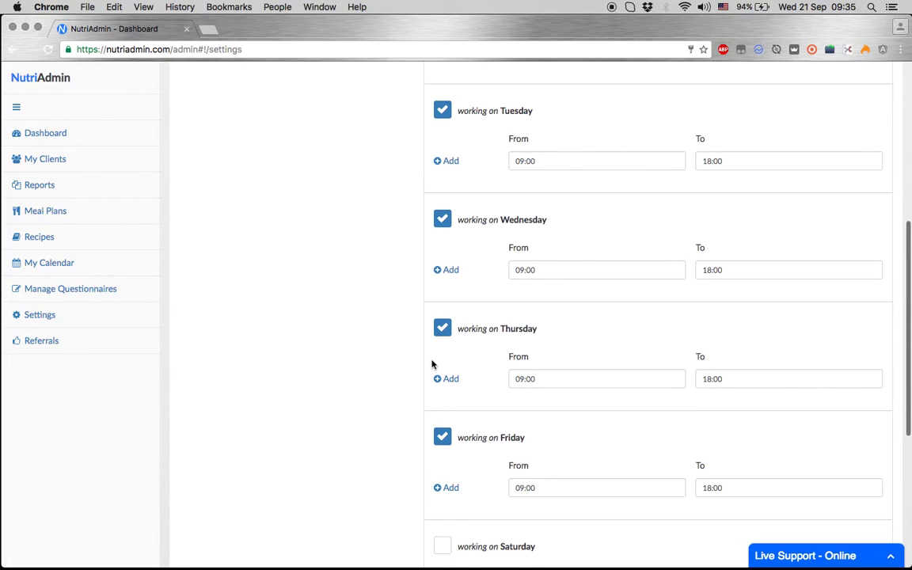
left_click(447, 329)
left_click(443, 334)
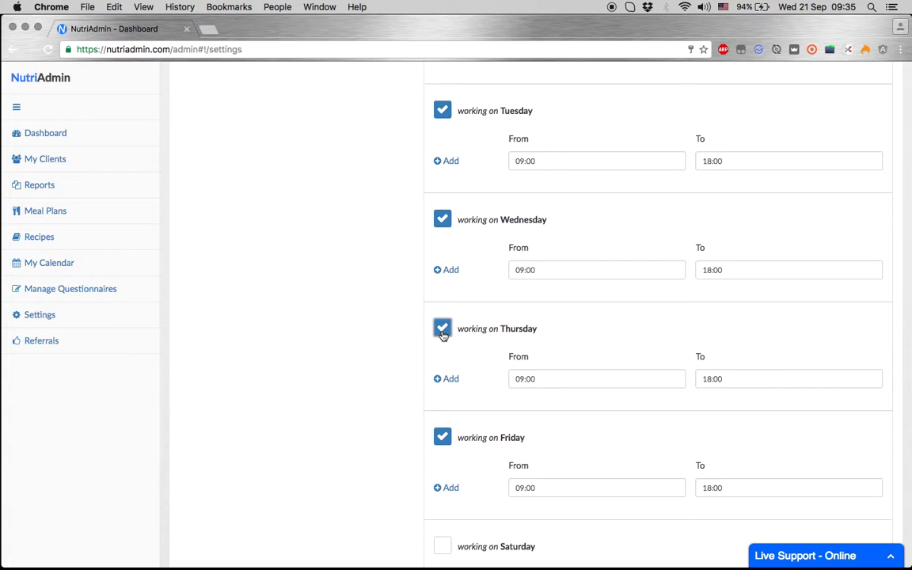
left_click(535, 379)
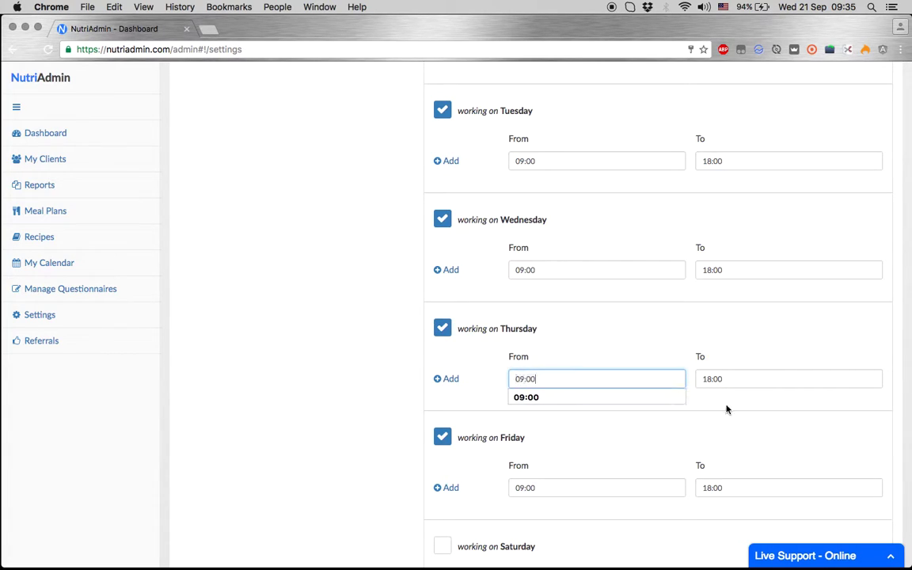
left_click(735, 379)
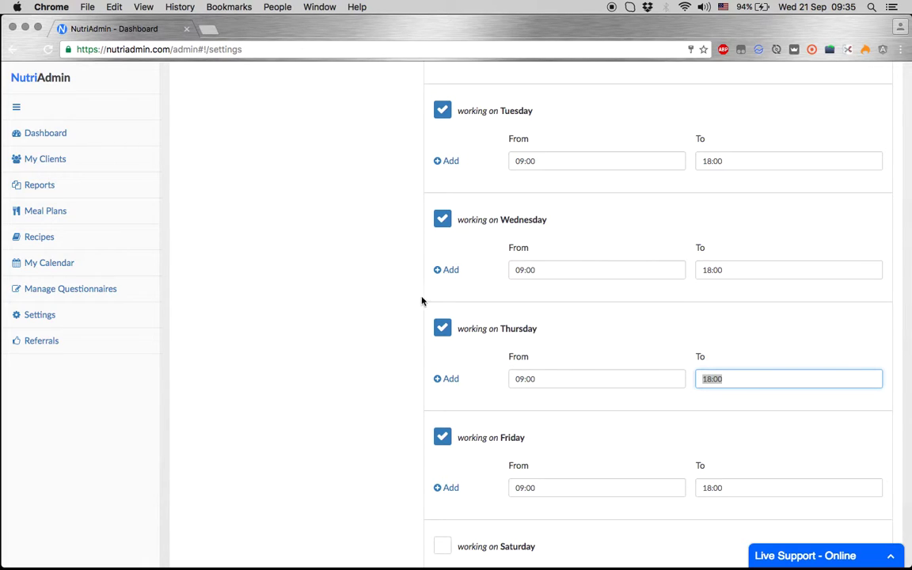
left_click(389, 288)
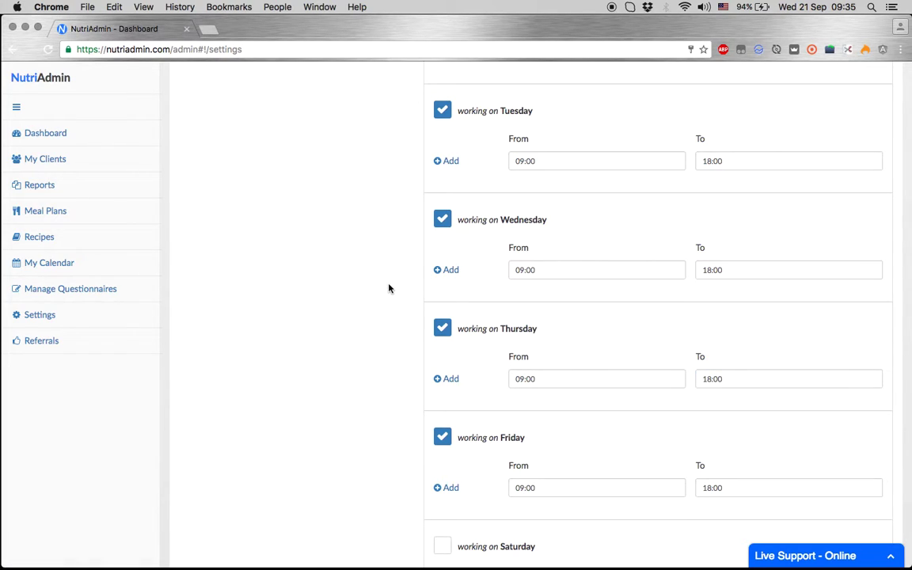
Split Wednesday in the default working schedule into two periods, 09:00 to 12:00 and 13:00 to 18:00
left_click(449, 271)
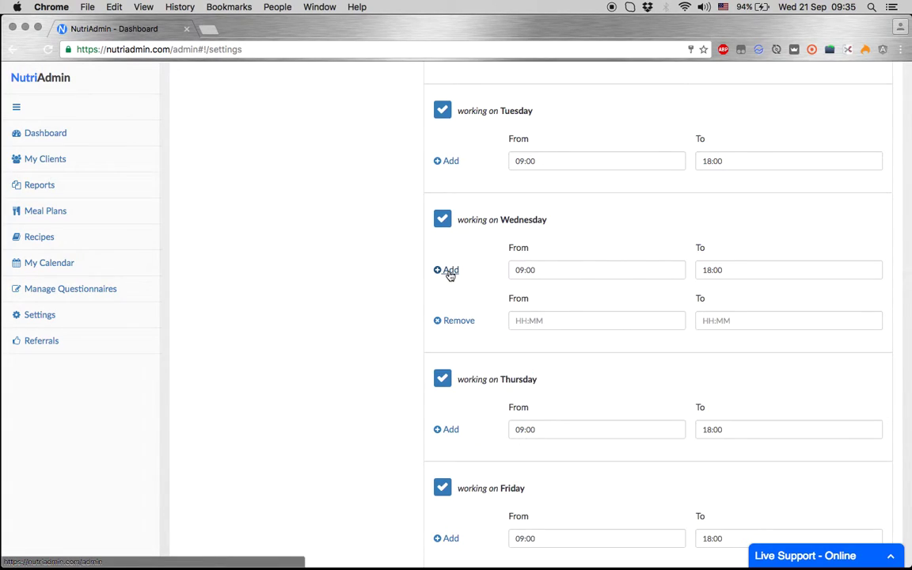
left_click(530, 321)
left_click(716, 267)
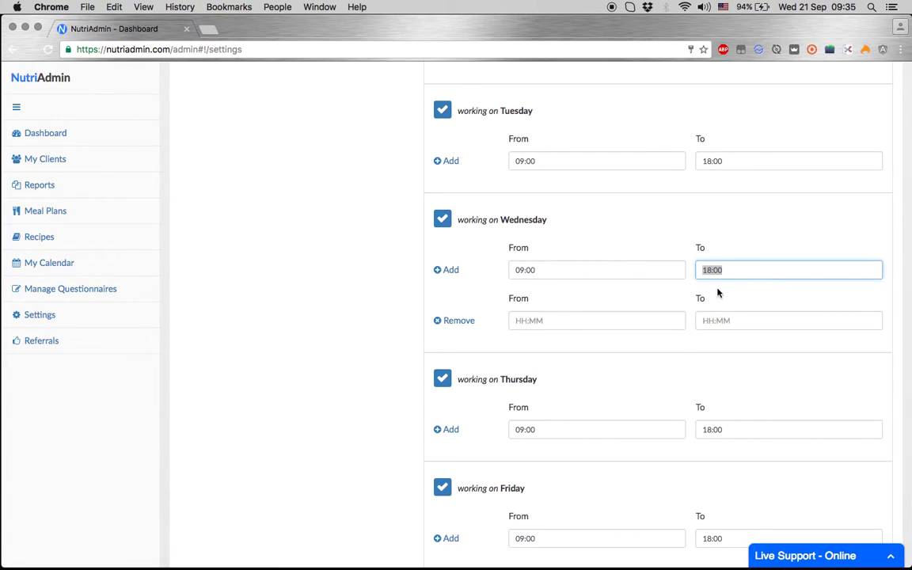
type("1")
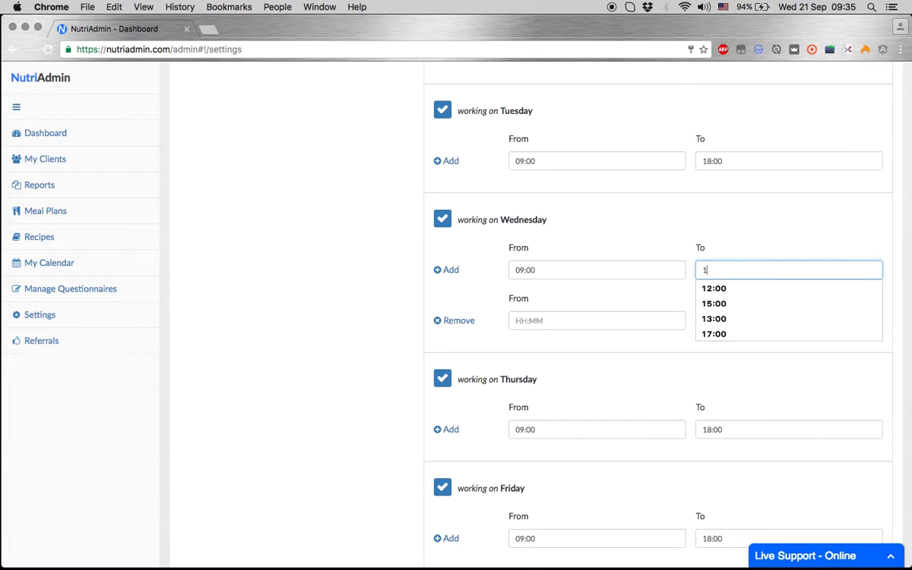
type("2:00")
left_click(616, 320)
type("13:00")
left_click(734, 323)
type("18")
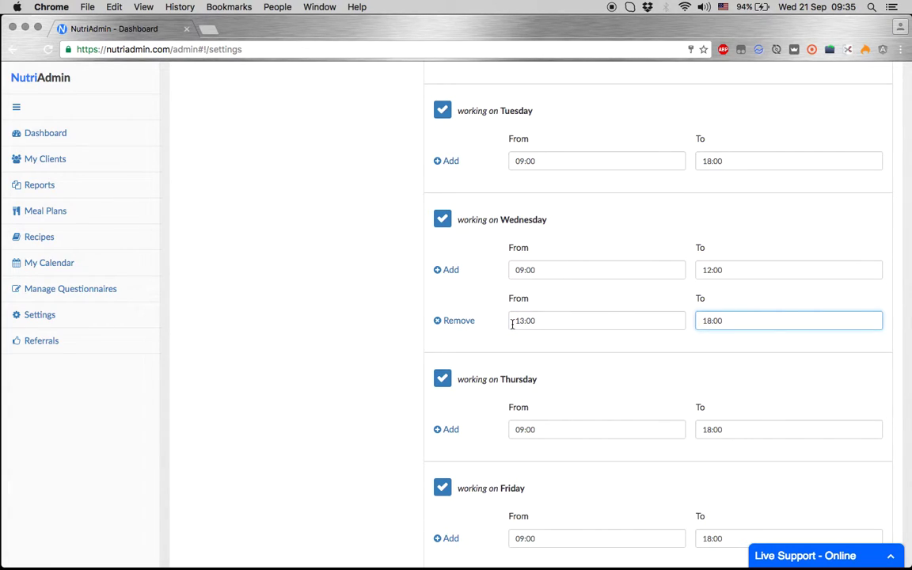
left_click(310, 315)
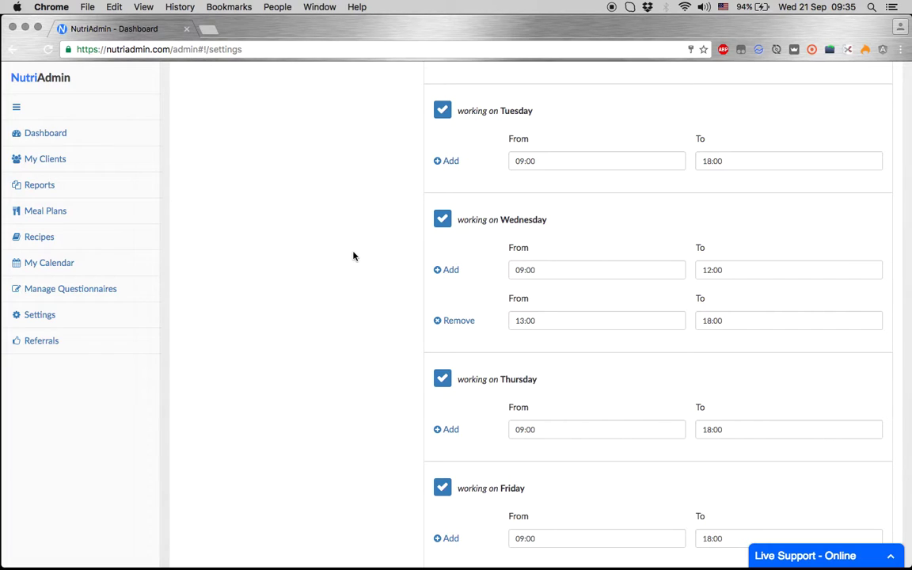
Create a new working schedule and name it "Saturdays Only"
scroll(354, 256, "up", 2)
scroll(353, 256, "up", 5)
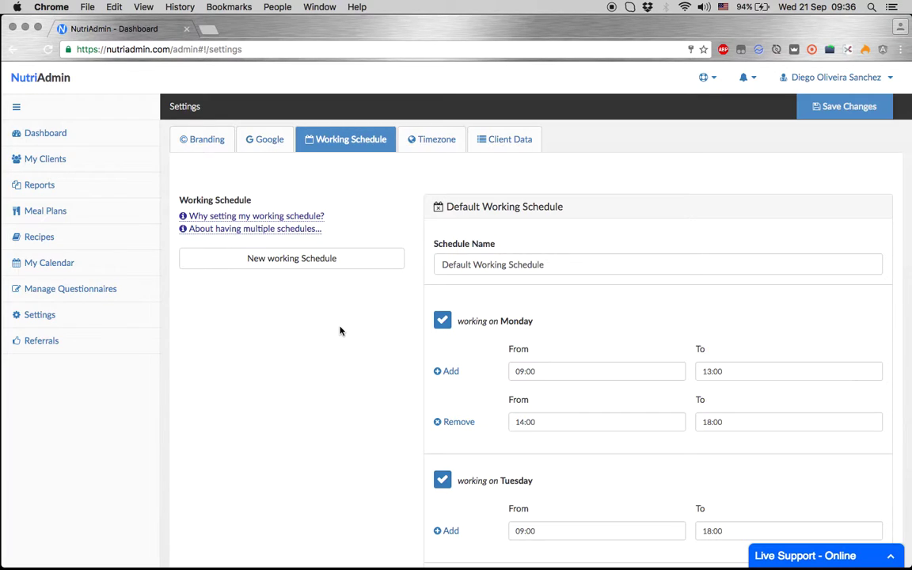
left_click(330, 262)
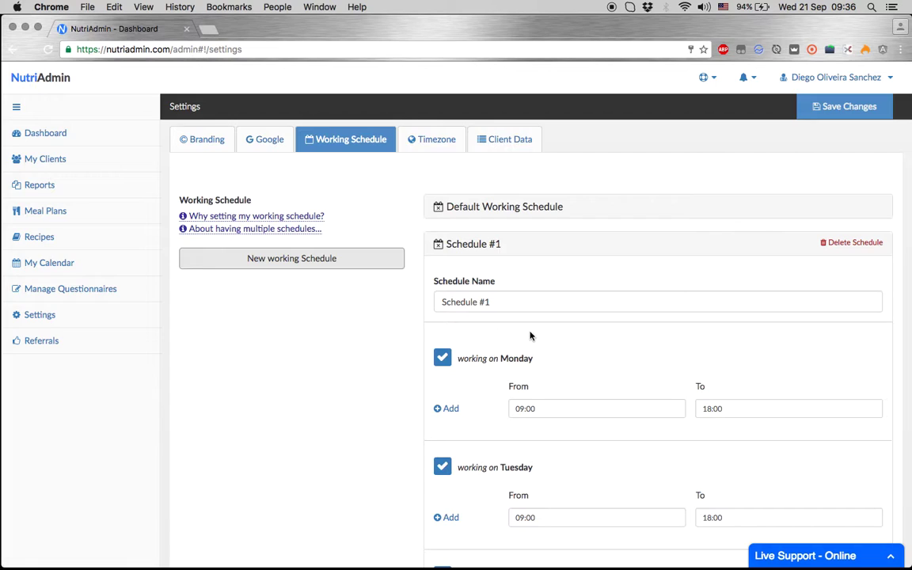
left_click(475, 206)
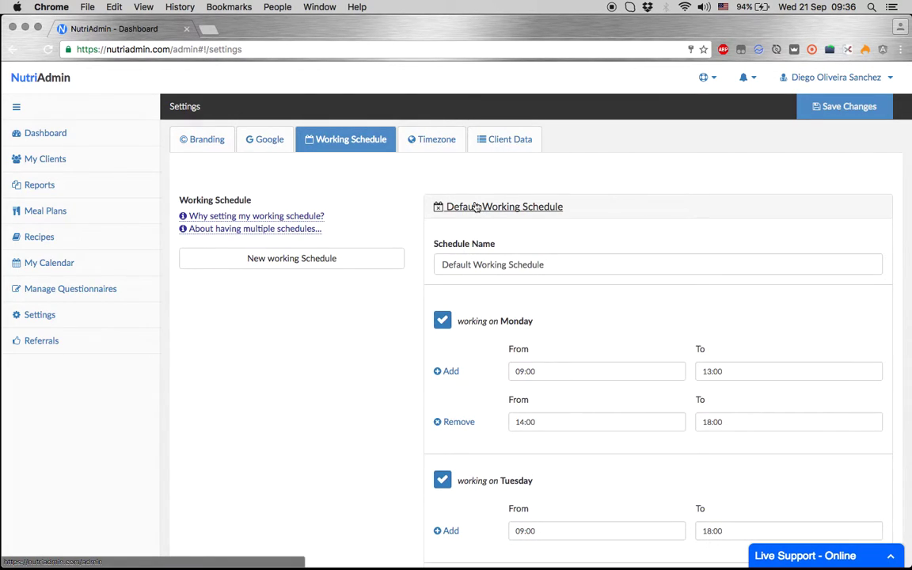
left_click(476, 206)
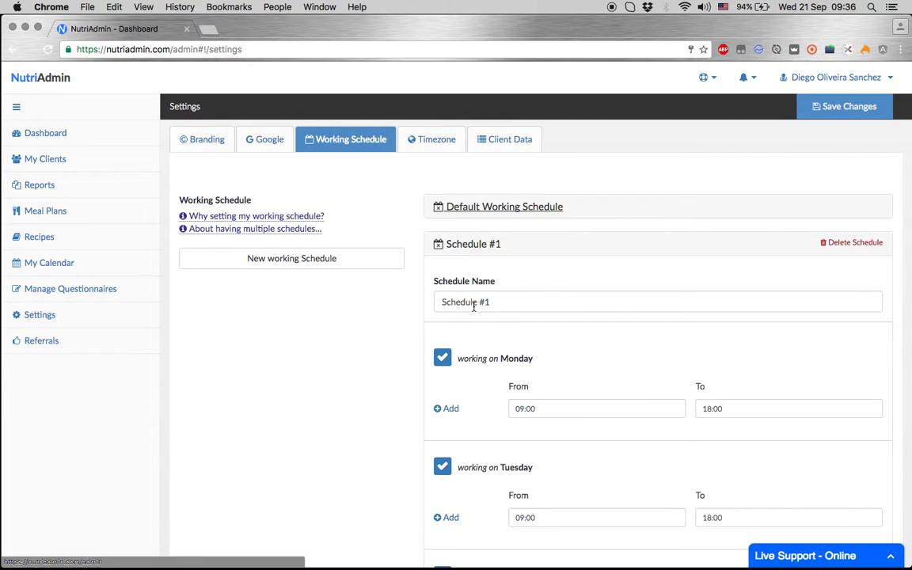
triple_click(482, 302)
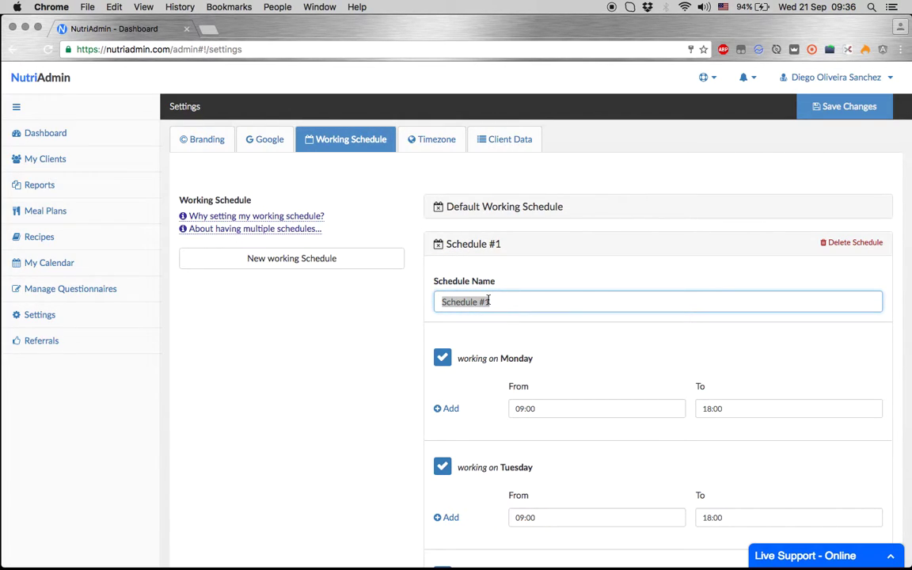
type("Satur")
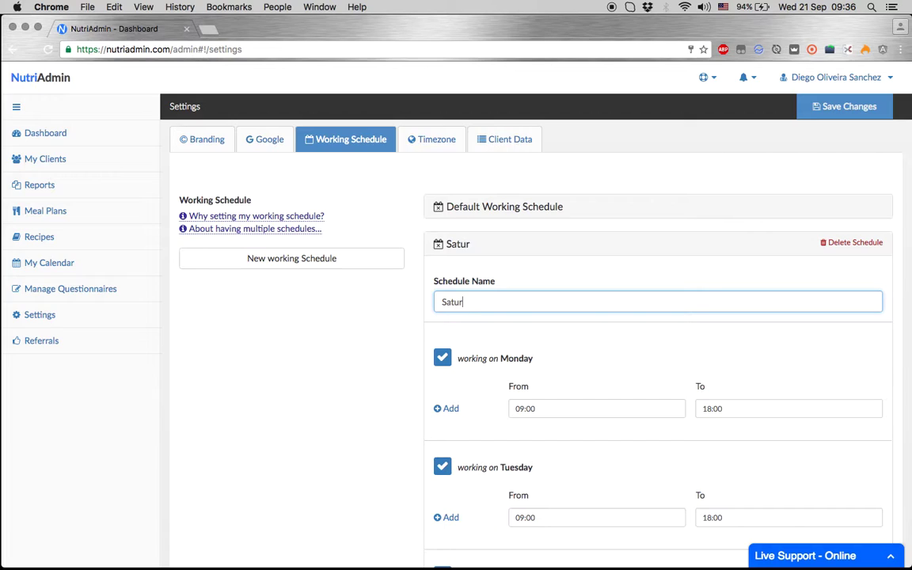
type("days Only")
Deactivate Monday through Friday as working days in the Saturdays Only schedule
scroll(482, 364, "down", 3)
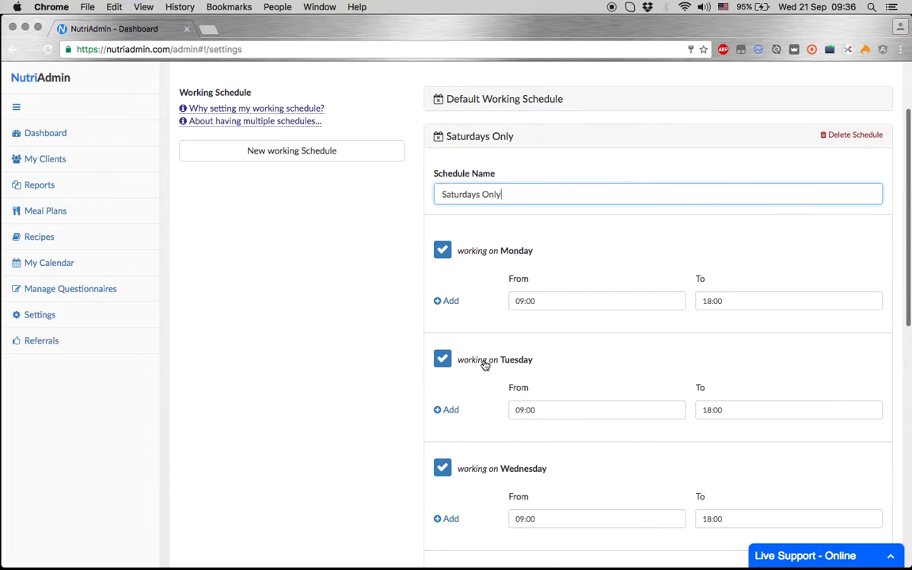
left_click(442, 250)
left_click(442, 359)
scroll(438, 358, "down", 5)
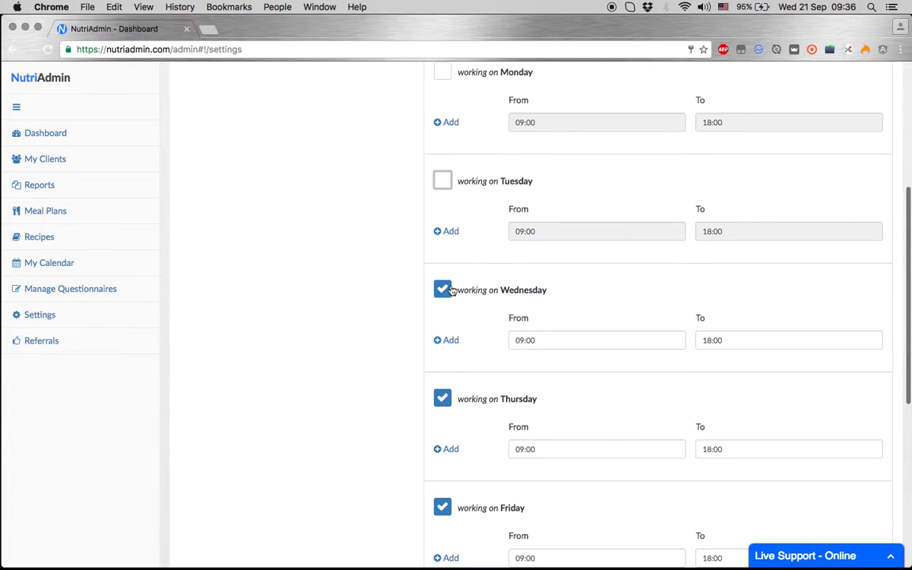
left_click(444, 290)
left_click(443, 399)
scroll(444, 401, "down", 5)
left_click(445, 348)
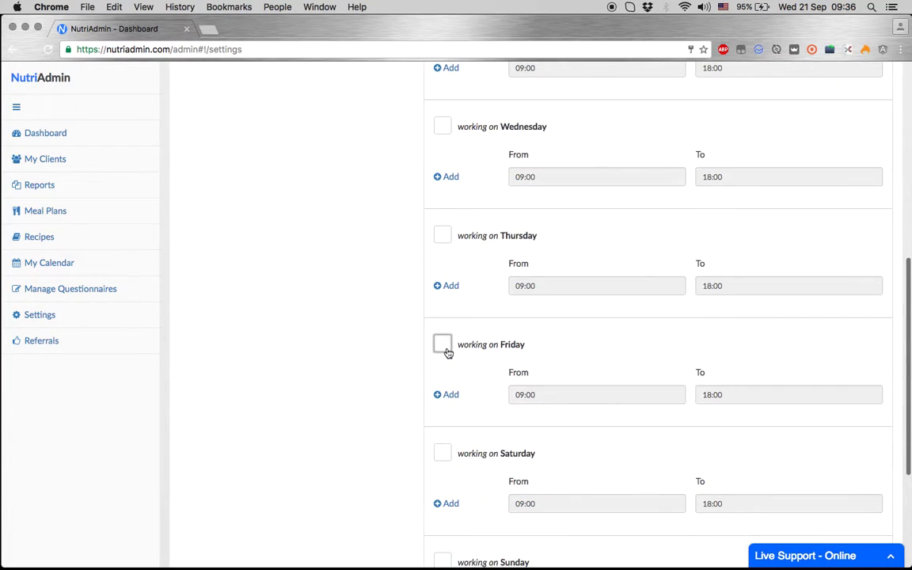
Enable Saturday as a working day in the Saturdays Only schedule, with hours from 10:00 to 16:00
scroll(447, 352, "down", 5)
left_click(444, 301)
left_click(525, 350)
key("super+a")
type("10")
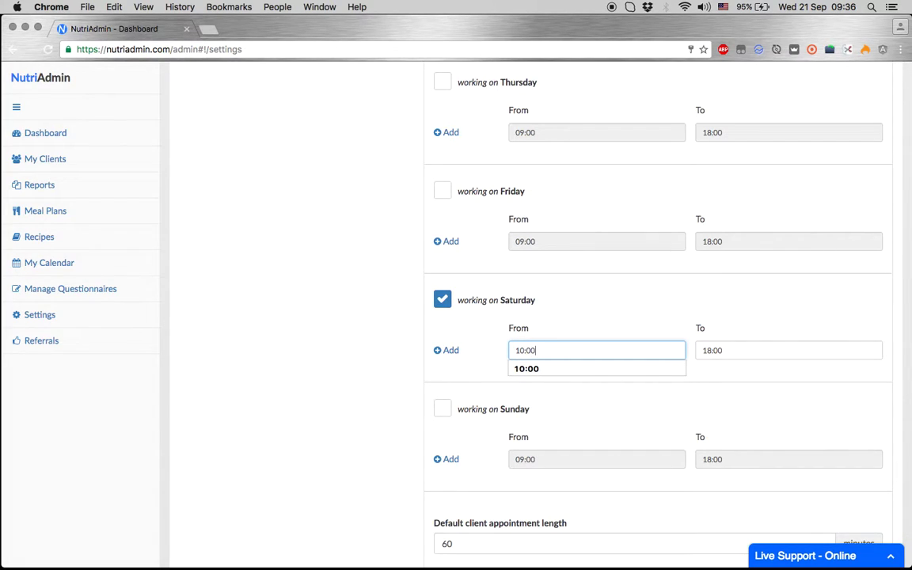
key("Tab")
type("1")
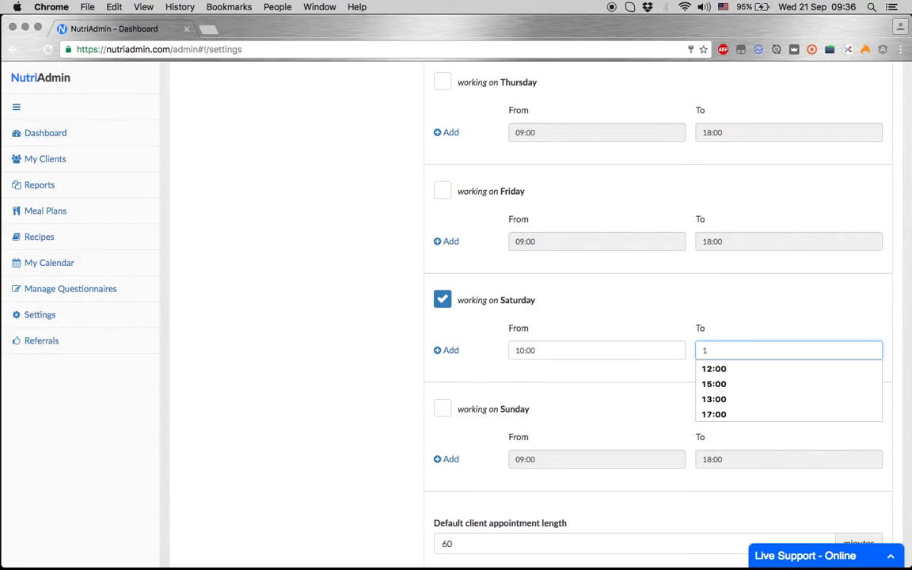
type("6:00")
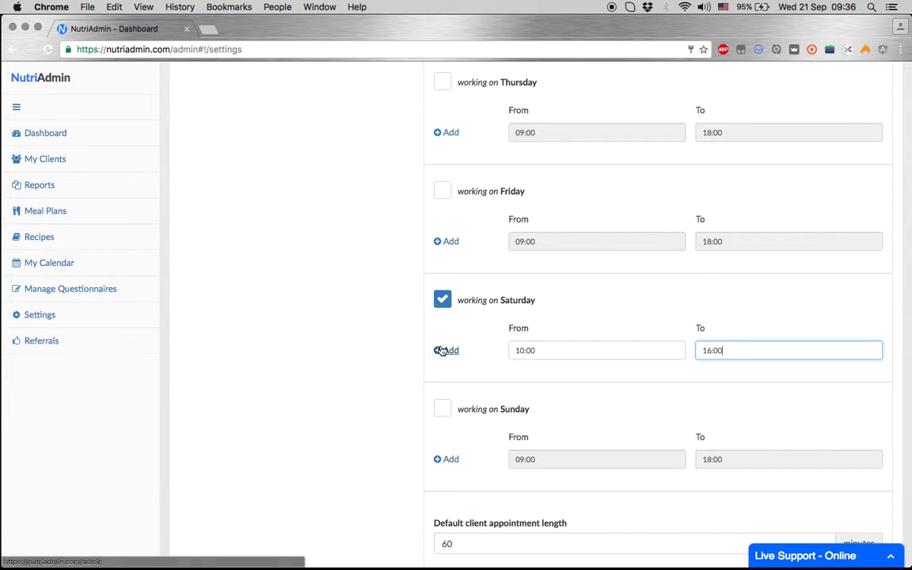
left_click(355, 358)
Save the schedule changes and collapse the default working schedule to show the list of schedules
scroll(355, 358, "down", 1)
scroll(353, 358, "up", 15)
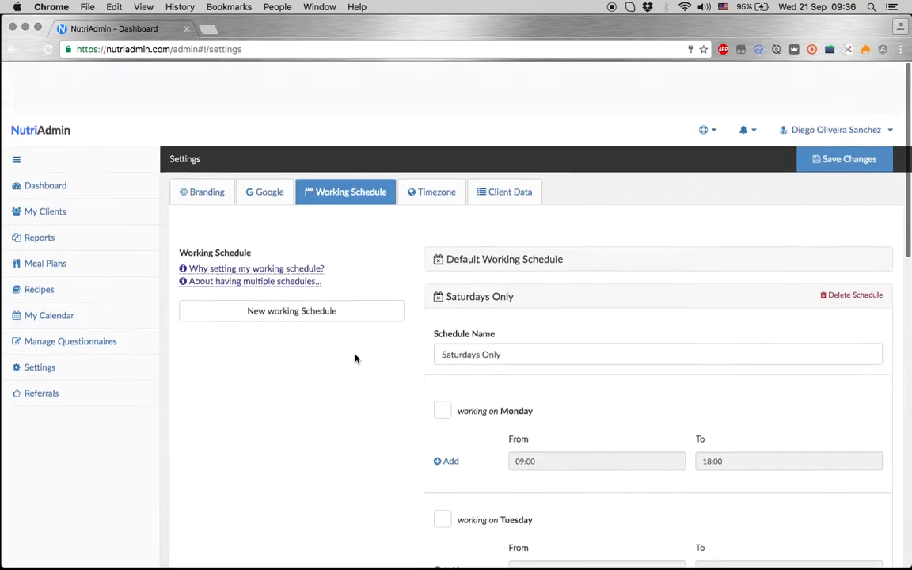
left_click(844, 109)
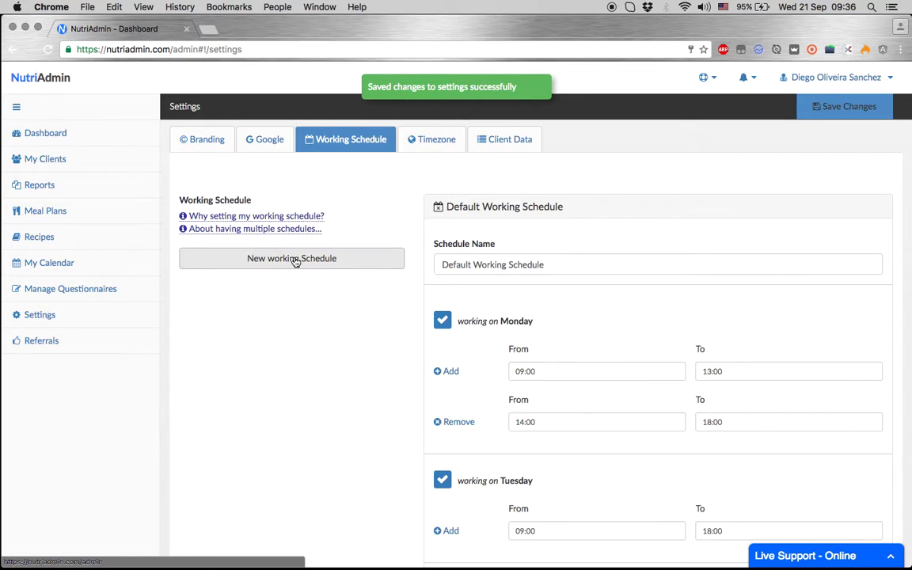
scroll(426, 360, "down", 1)
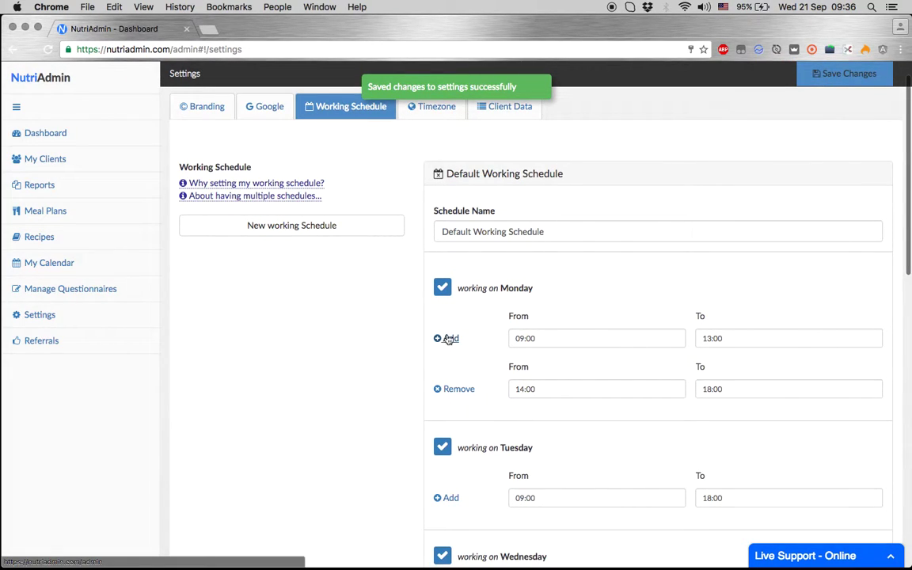
scroll(334, 359, "up", 1)
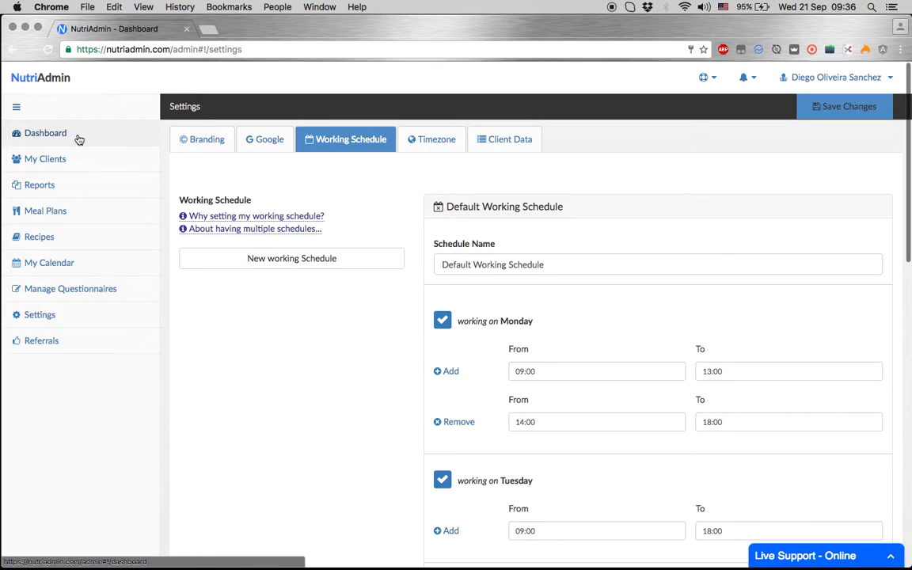
left_click(447, 208)
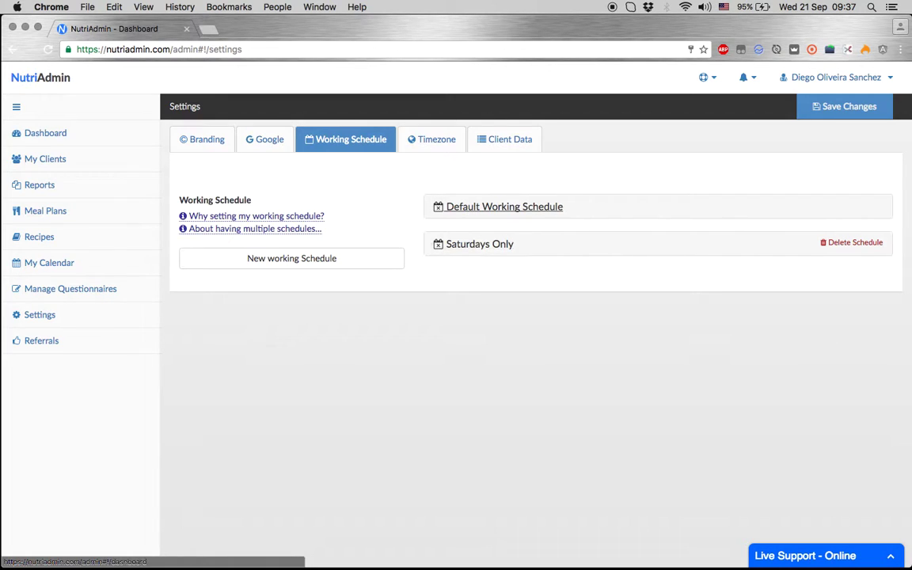
Preview an appointment slots email from the dashboard for Example Client, using the Saturdays Only schedule
left_click(84, 135)
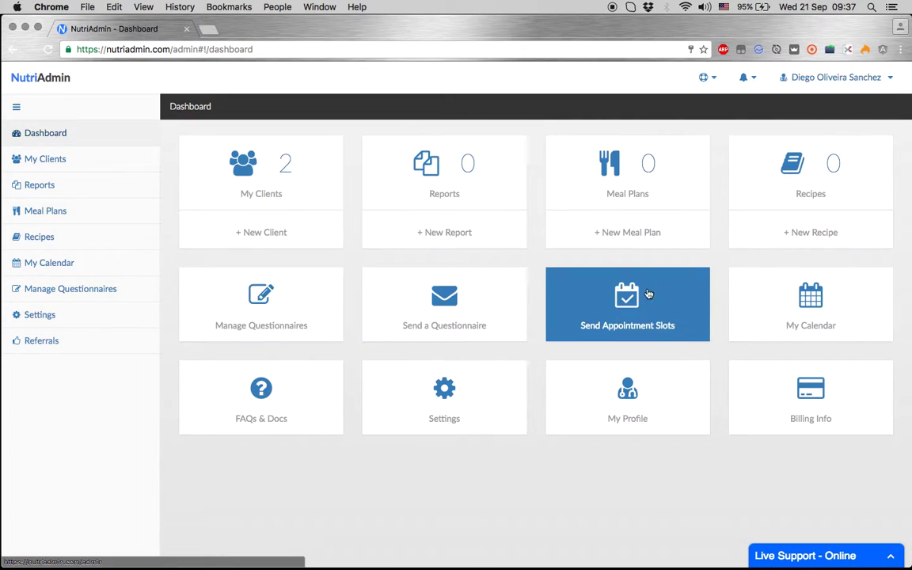
left_click(649, 294)
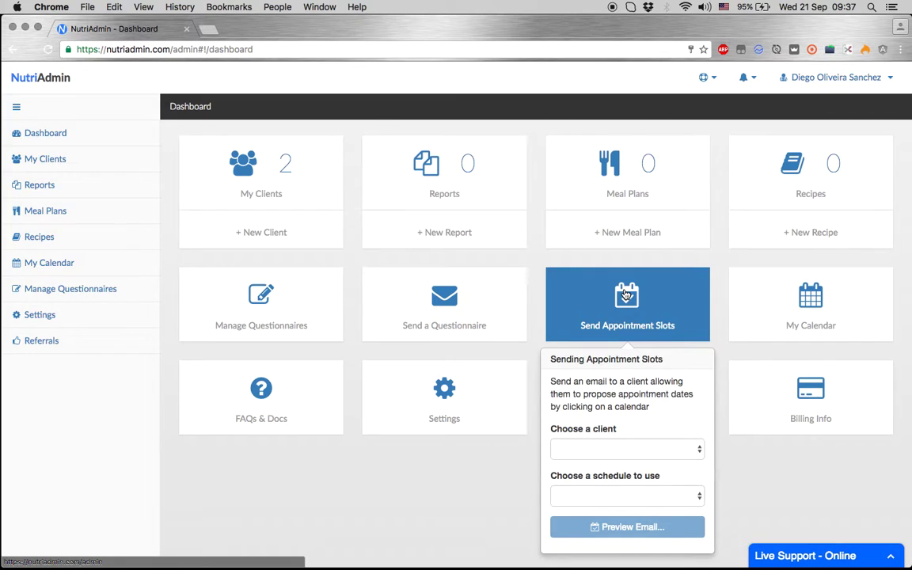
left_click(635, 448)
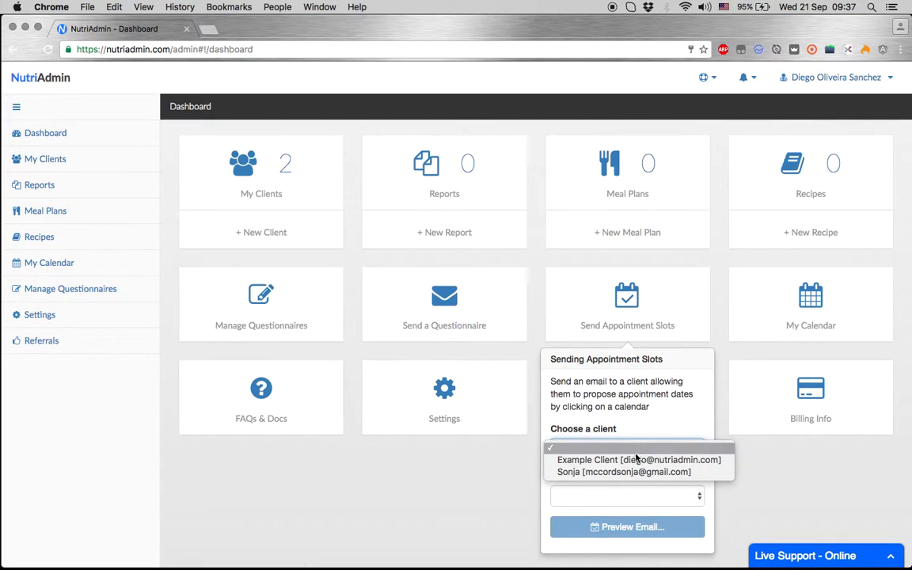
left_click(635, 459)
left_click(622, 497)
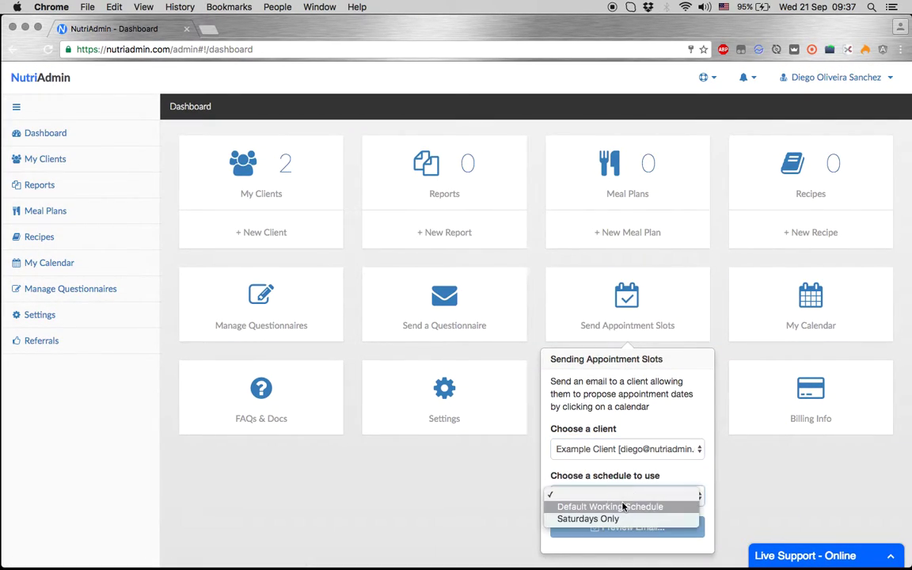
left_click(622, 519)
left_click(621, 524)
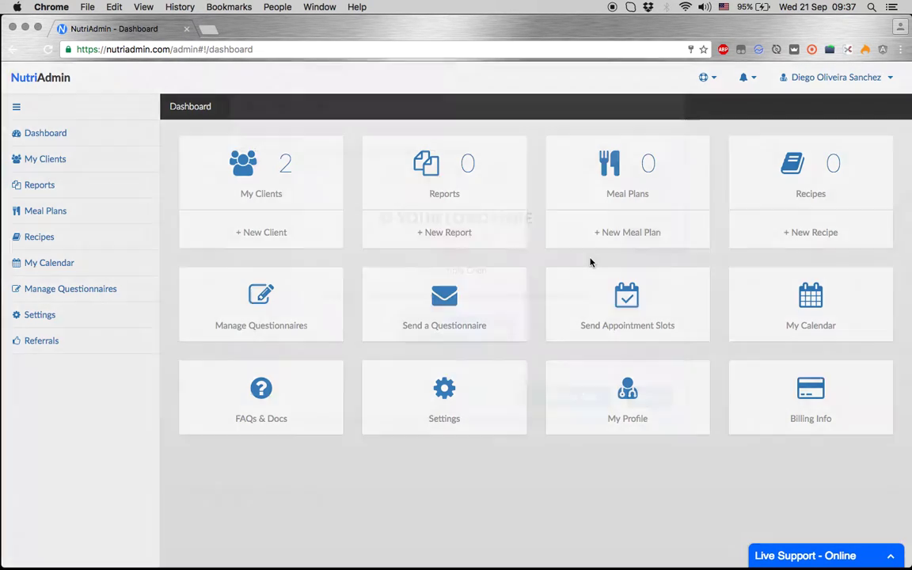
Review the rest of the previewed appointment slots email and send it to Example Client
scroll(599, 351, "down", 3)
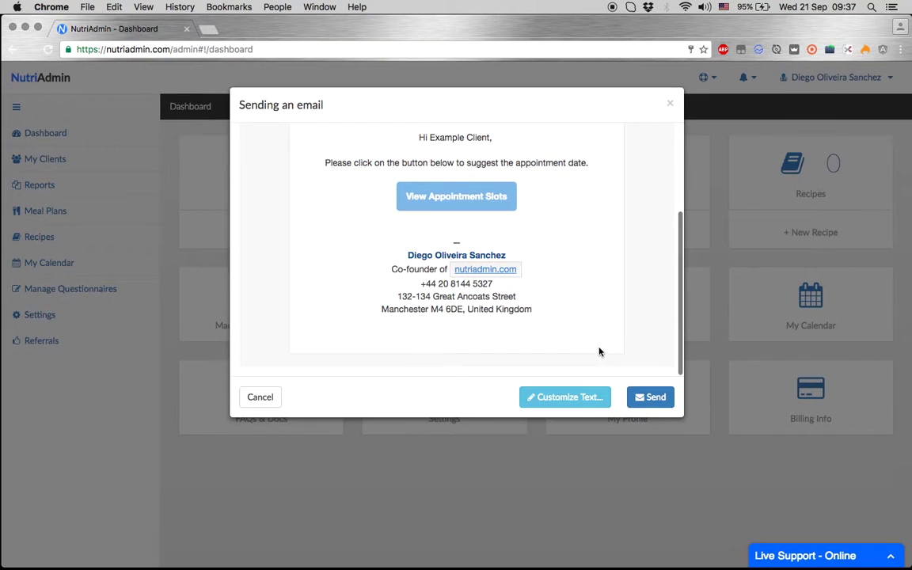
left_click(654, 398)
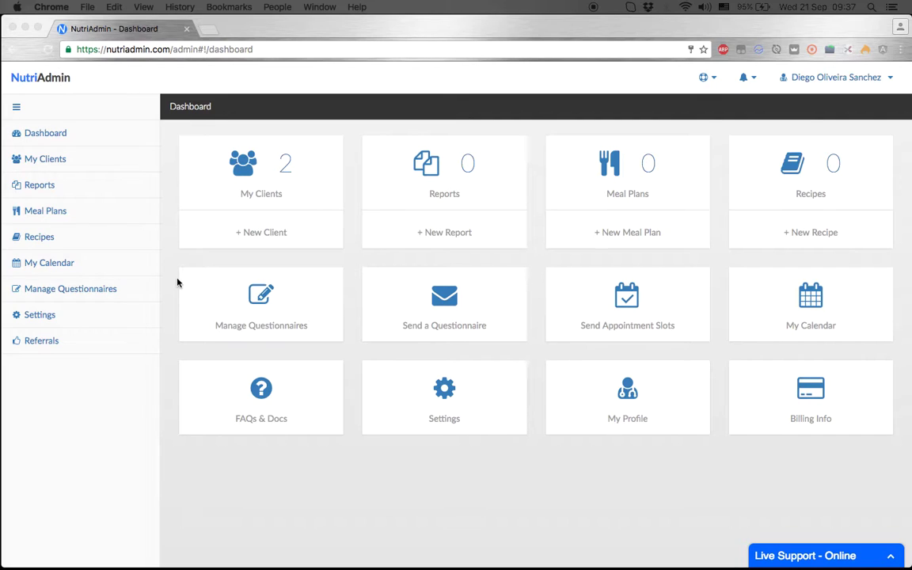
Reopen the appointment slots form on the dashboard and check which schedules it offers, keeping Saturdays Only
left_click(629, 326)
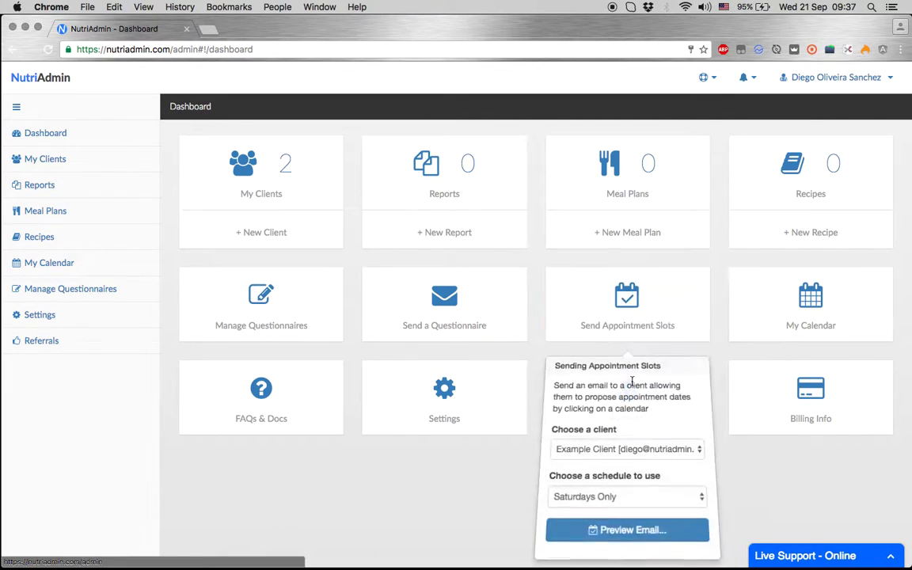
left_click(634, 497)
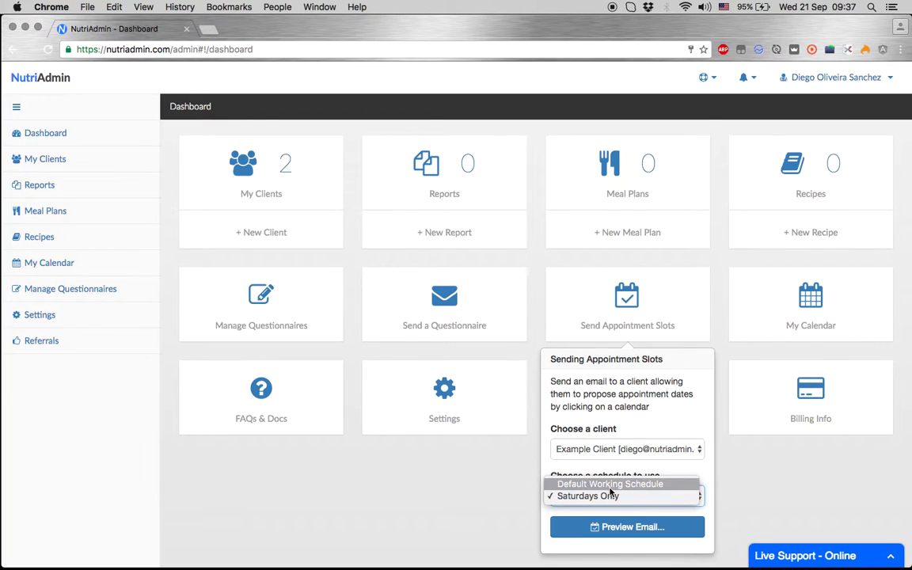
left_click(396, 449)
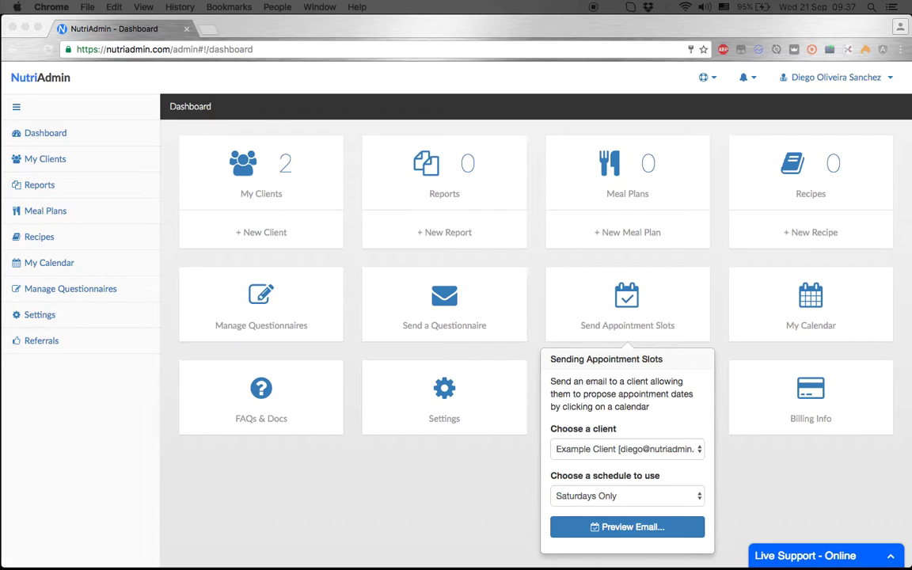
Bring the client's booking page into view and examine the slots offered for September 19 to 25, 2016
left_click_drag(1, 340, 748, 93)
left_click_drag(753, 34, 682, 15)
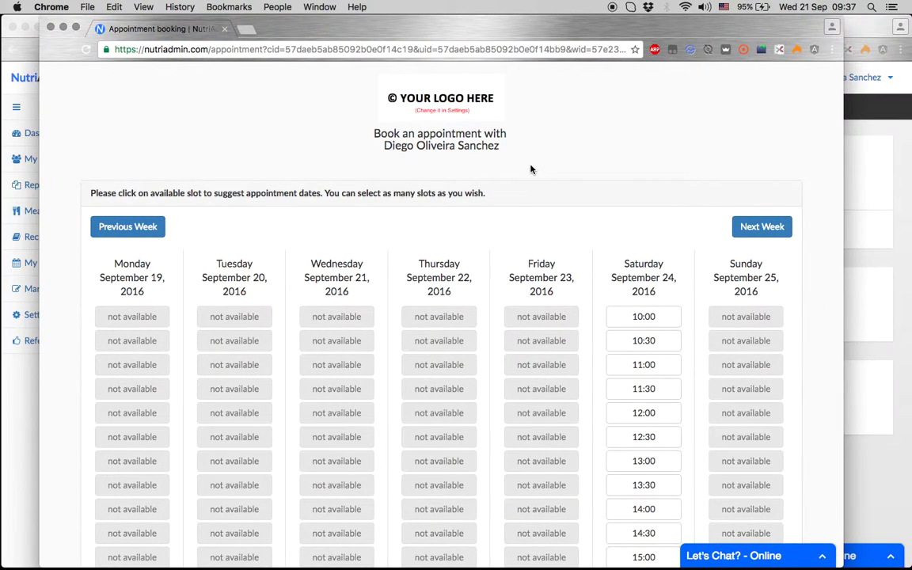
scroll(538, 292, "down", 3)
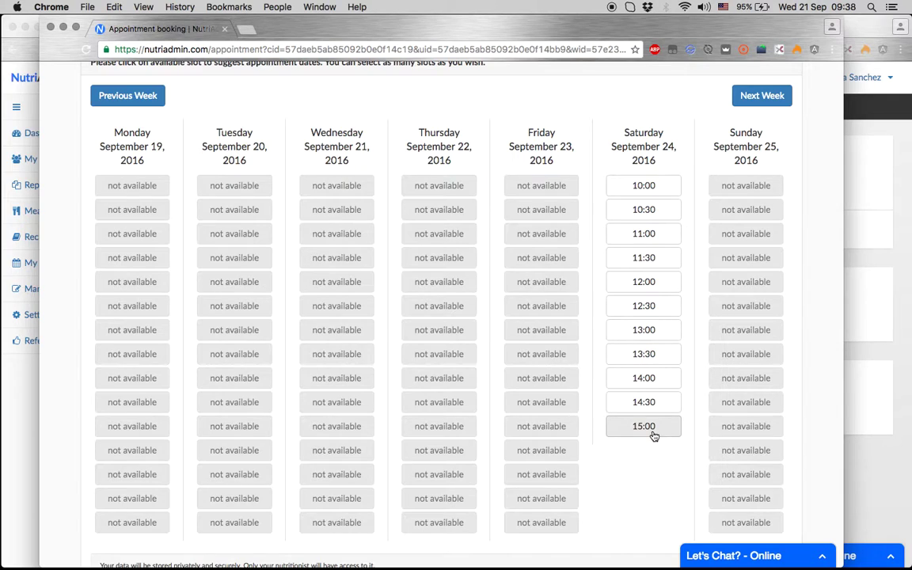
scroll(653, 435, "down", 1)
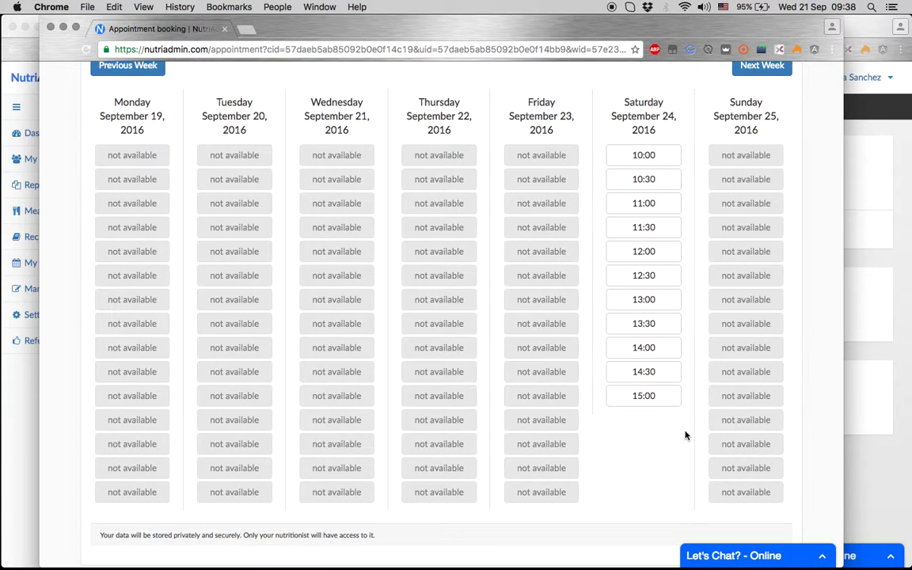
scroll(684, 432, "up", 5)
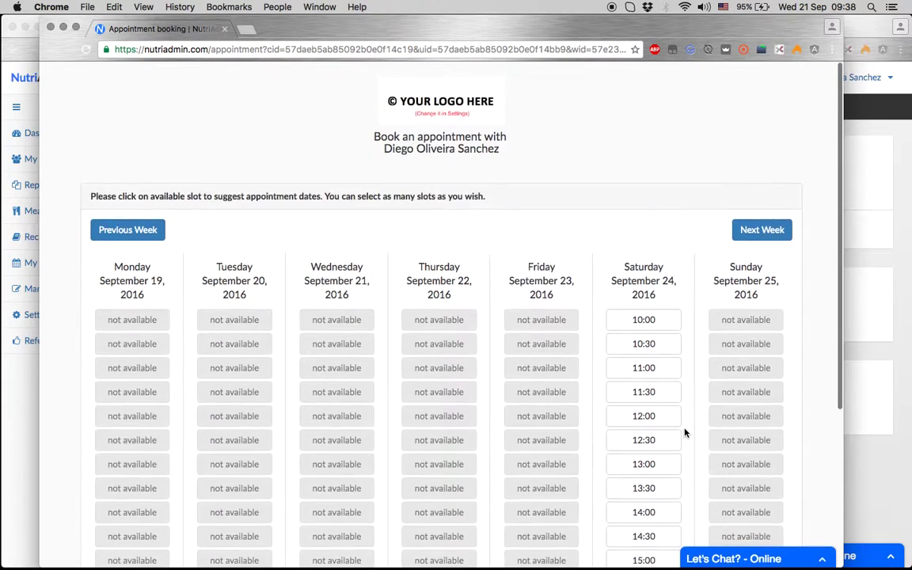
scroll(758, 284, "down", 3)
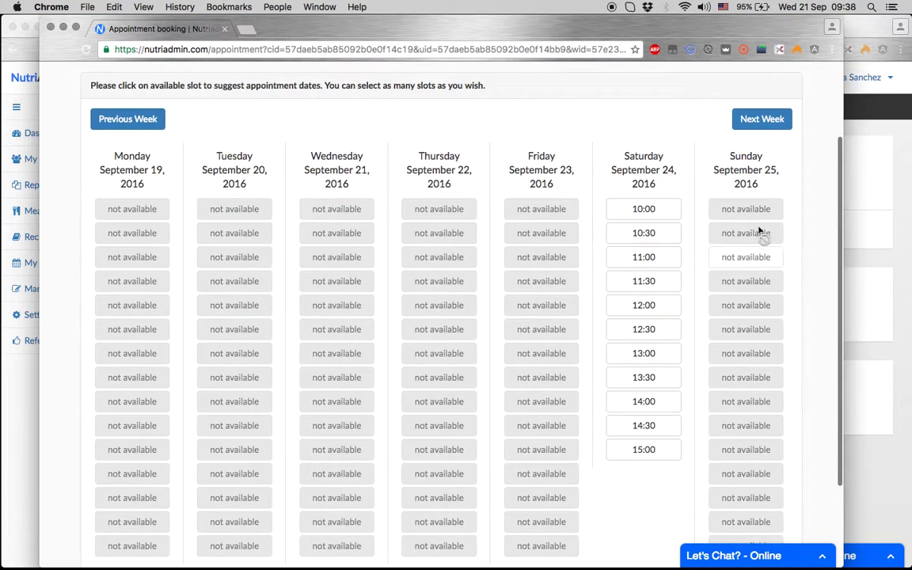
Go to the following week on the booking page and request the Saturday October 1, 2016 slot at 10:30
left_click(768, 123)
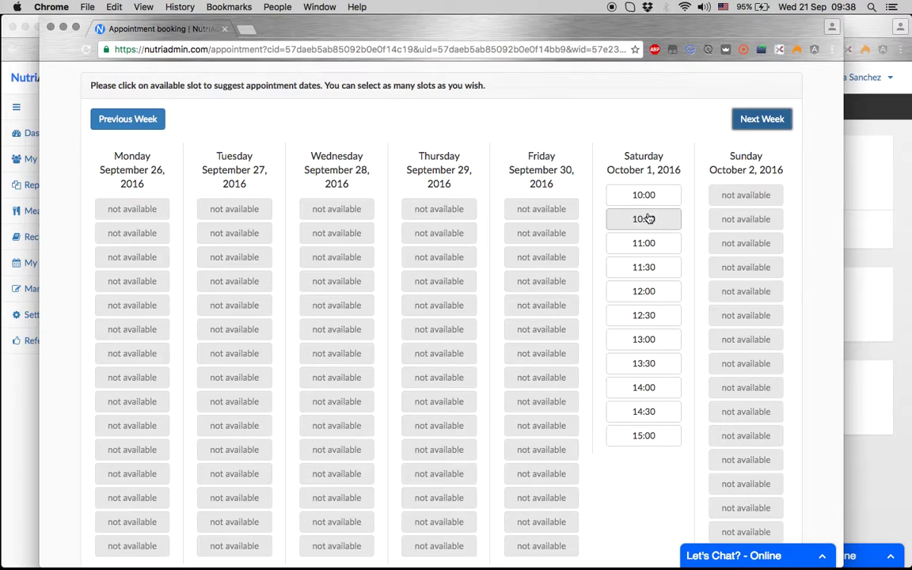
left_click(645, 218)
left_click(643, 343)
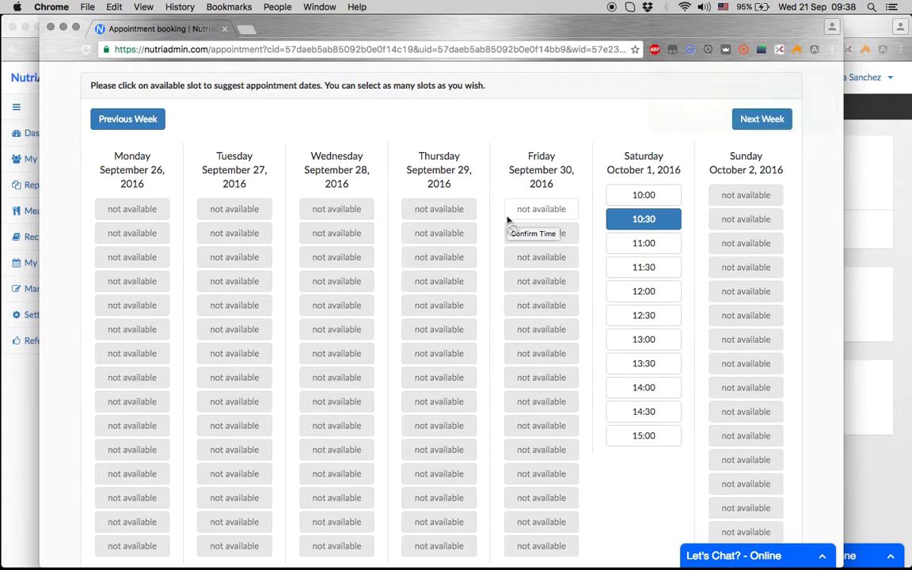
Return to the dashboard and send Example Client an appointment slots email using the Default Working Schedule
left_click(859, 312)
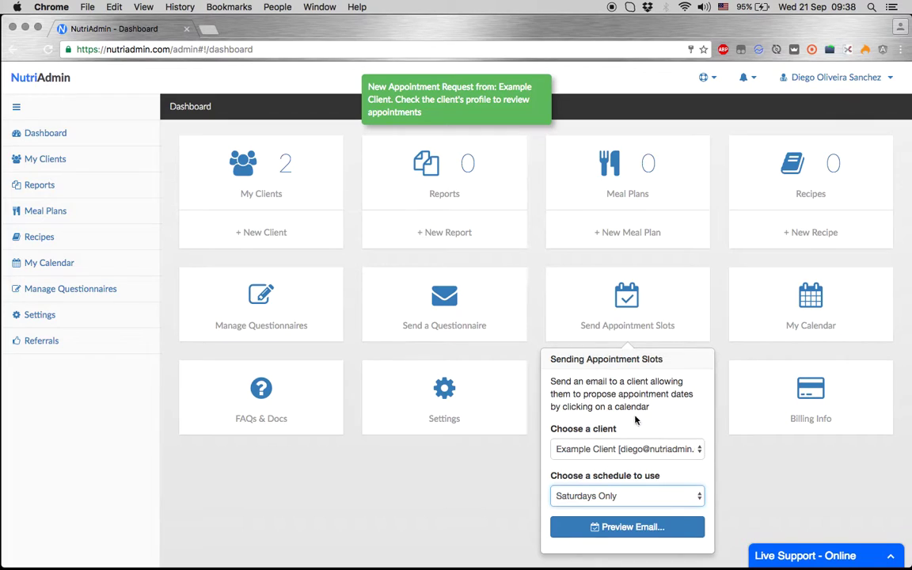
left_click(645, 497)
left_click(637, 484)
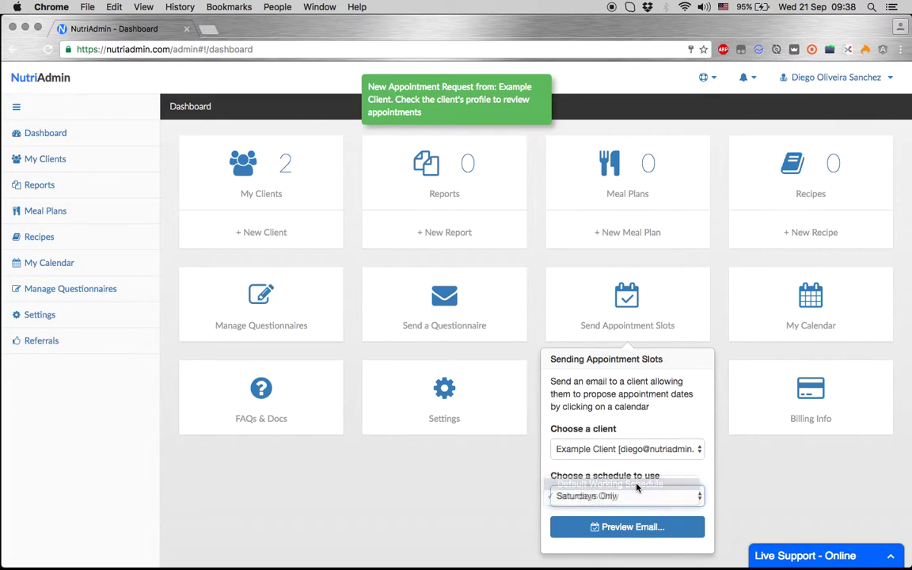
left_click(630, 535)
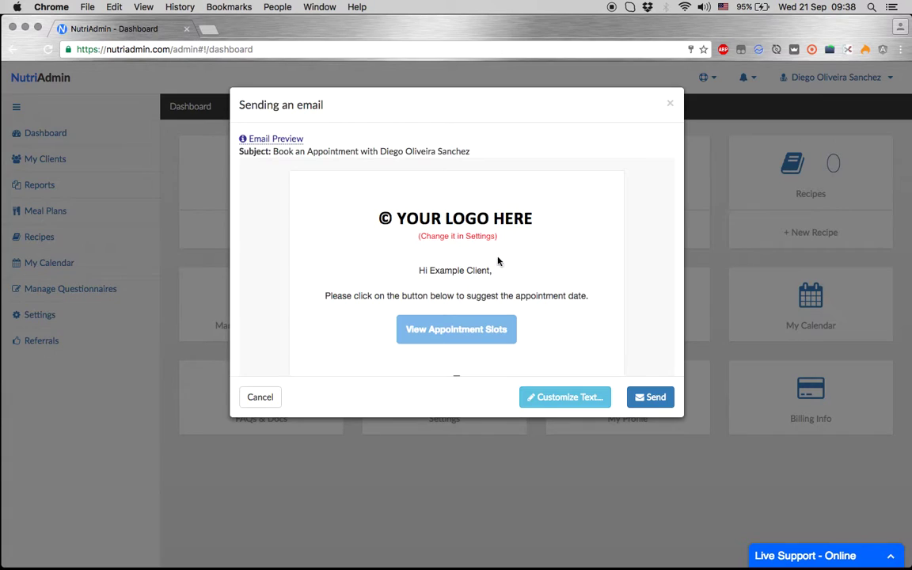
left_click(648, 397)
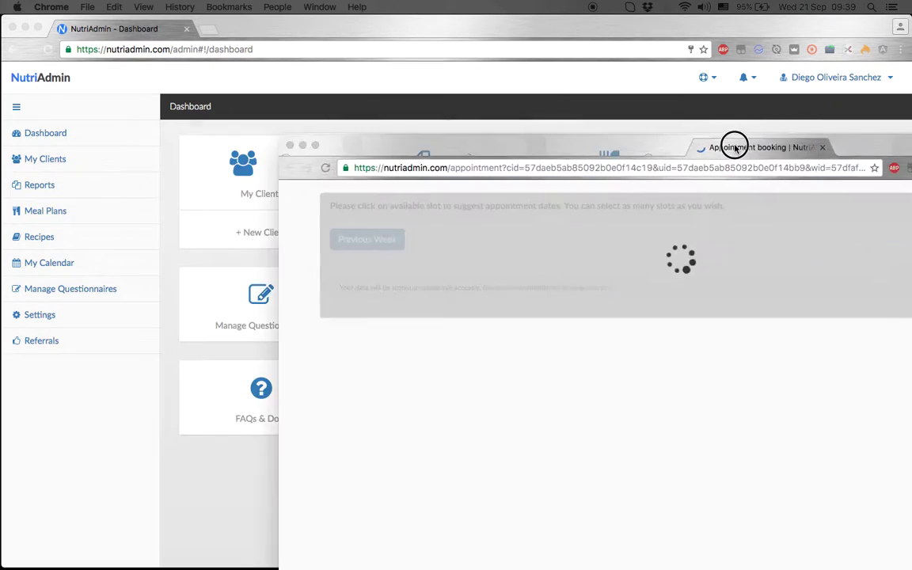
Move the new booking page window over the dashboard and widen it to fill the screen
left_click_drag(732, 146, 484, 14)
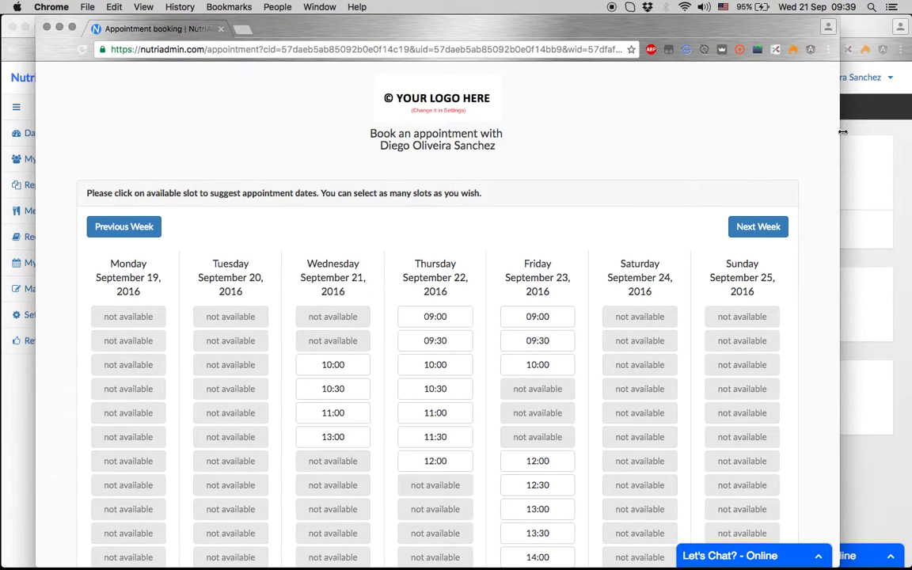
left_click_drag(842, 131, 901, 182)
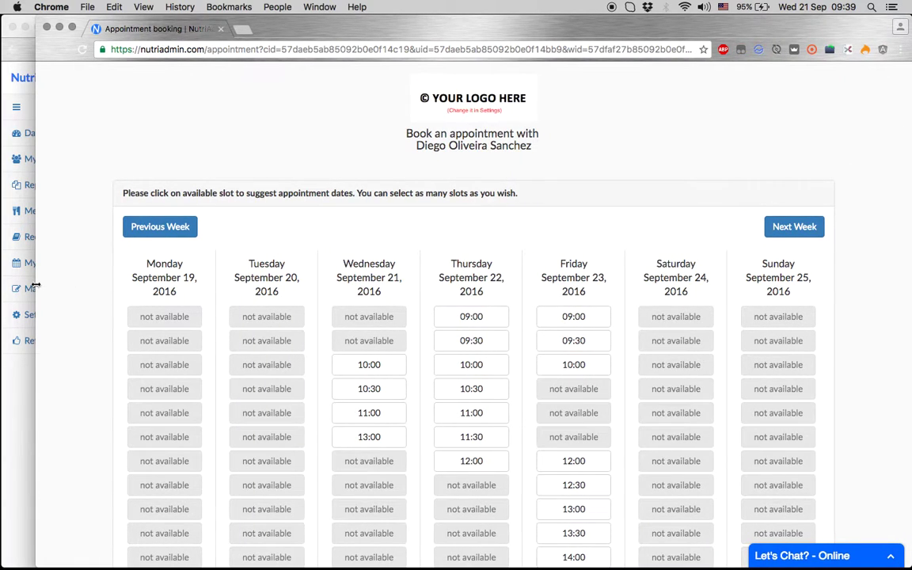
left_click_drag(35, 285, 1, 287)
Go to the following week on the booking page and examine the slots offered for September 26 to October 2, 2016
left_click(780, 227)
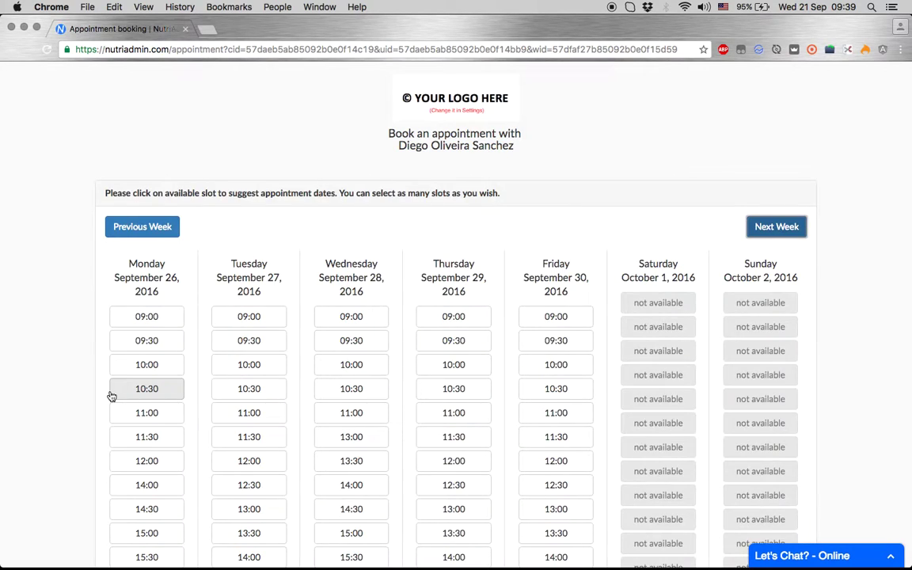
scroll(112, 396, "down", 5)
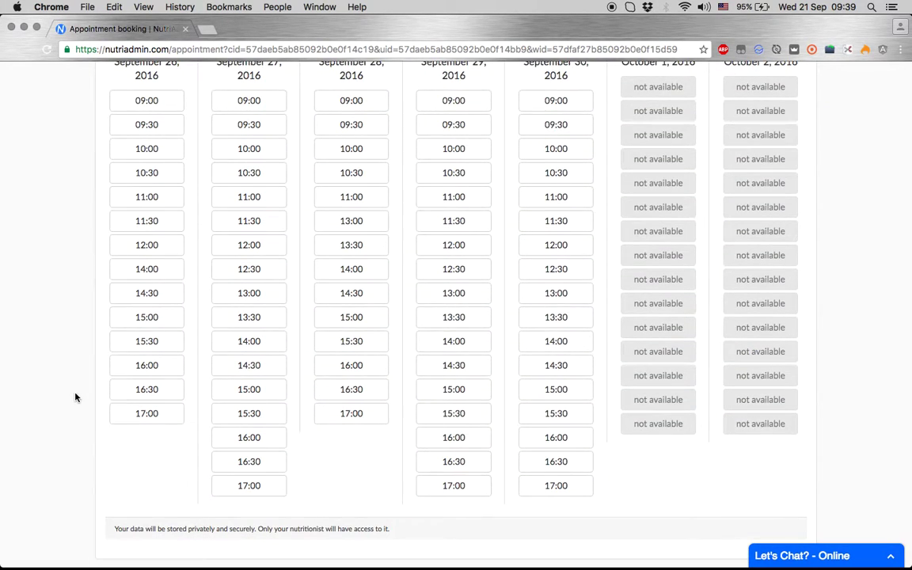
scroll(75, 397, "up", 3)
scroll(75, 398, "up", 2)
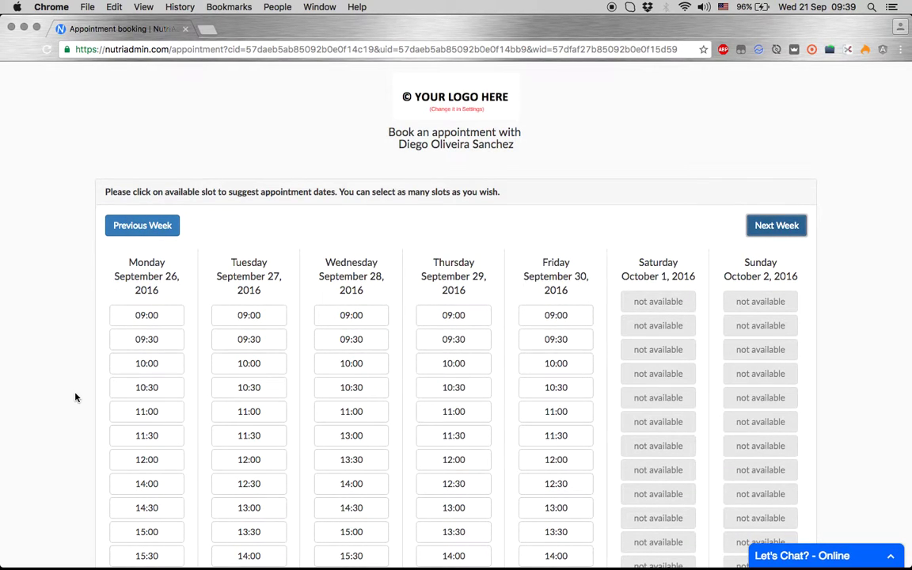
scroll(75, 397, "down", 1)
scroll(75, 397, "down", 4)
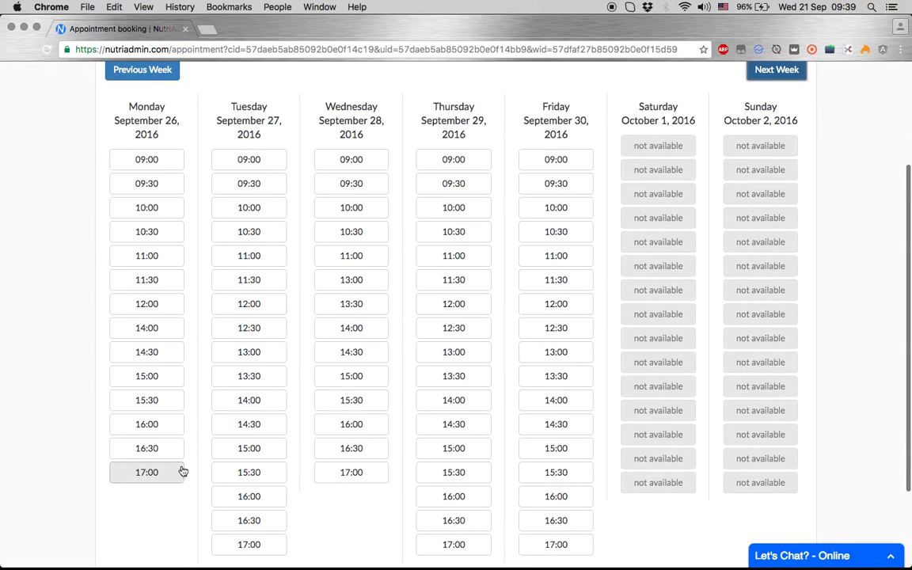
scroll(273, 300, "down", 2)
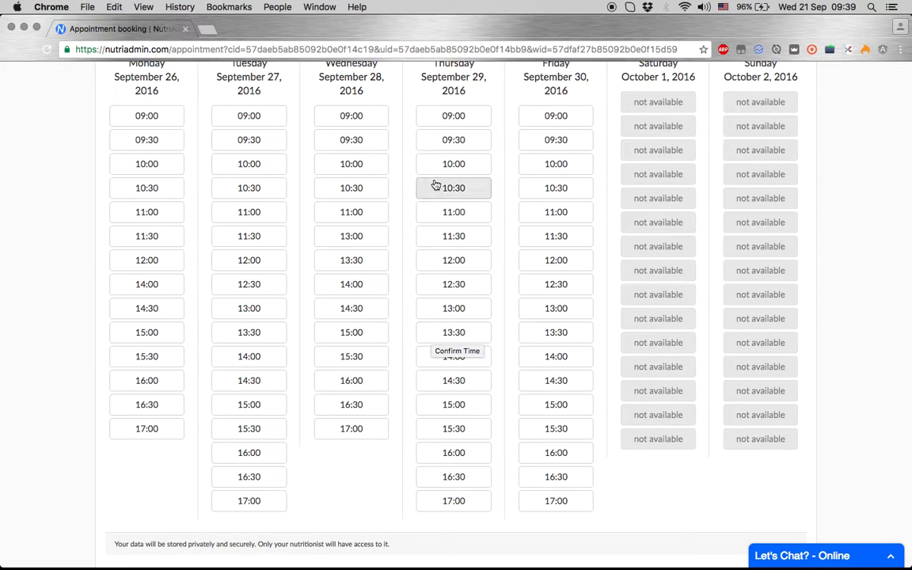
View the confirmation for the Thursday 29 September 12:00 slot, close it without booking, and return to the week's overview
left_click(452, 268)
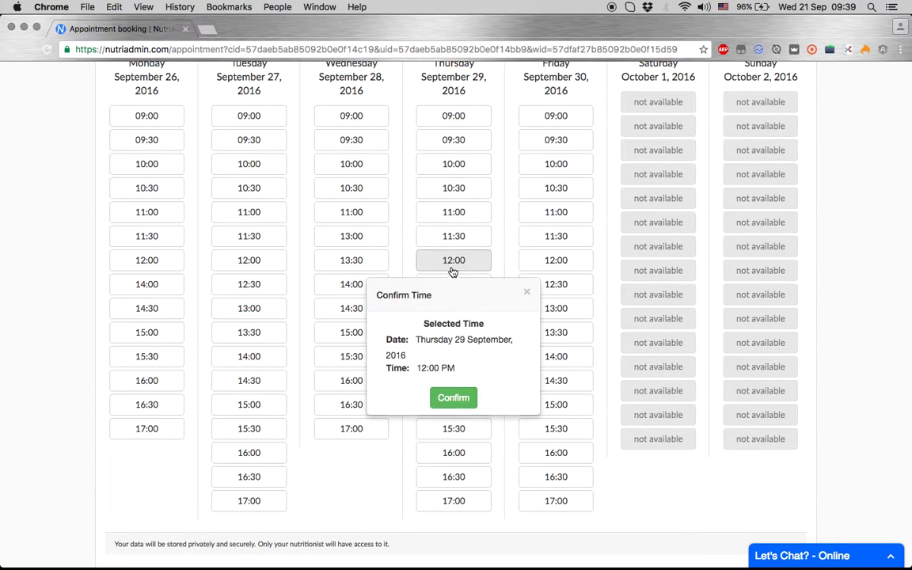
left_click(528, 294)
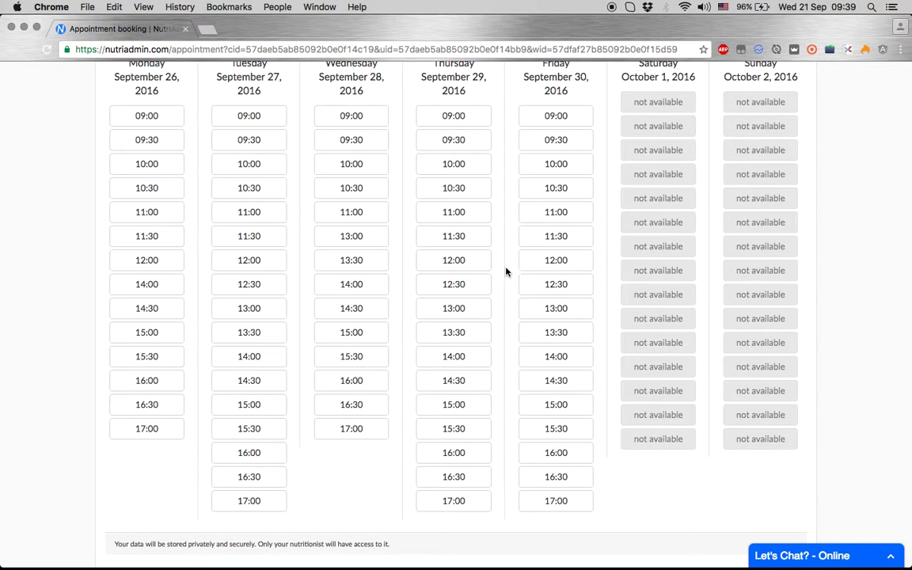
scroll(507, 271, "up", 2)
scroll(506, 272, "down", 2)
scroll(506, 271, "up", 5)
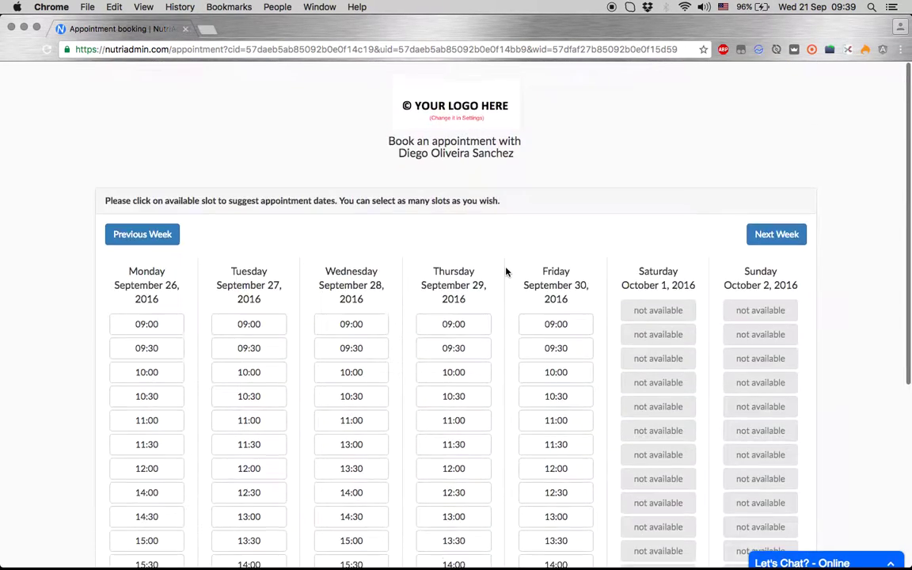